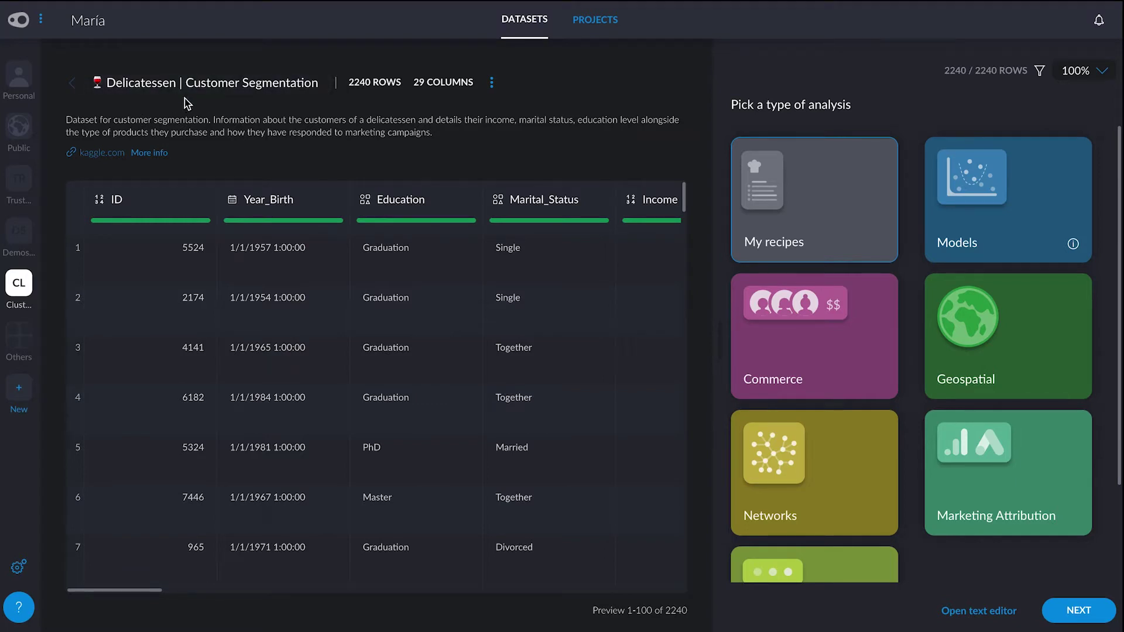
pyautogui.hscroll(10, 503, 355)
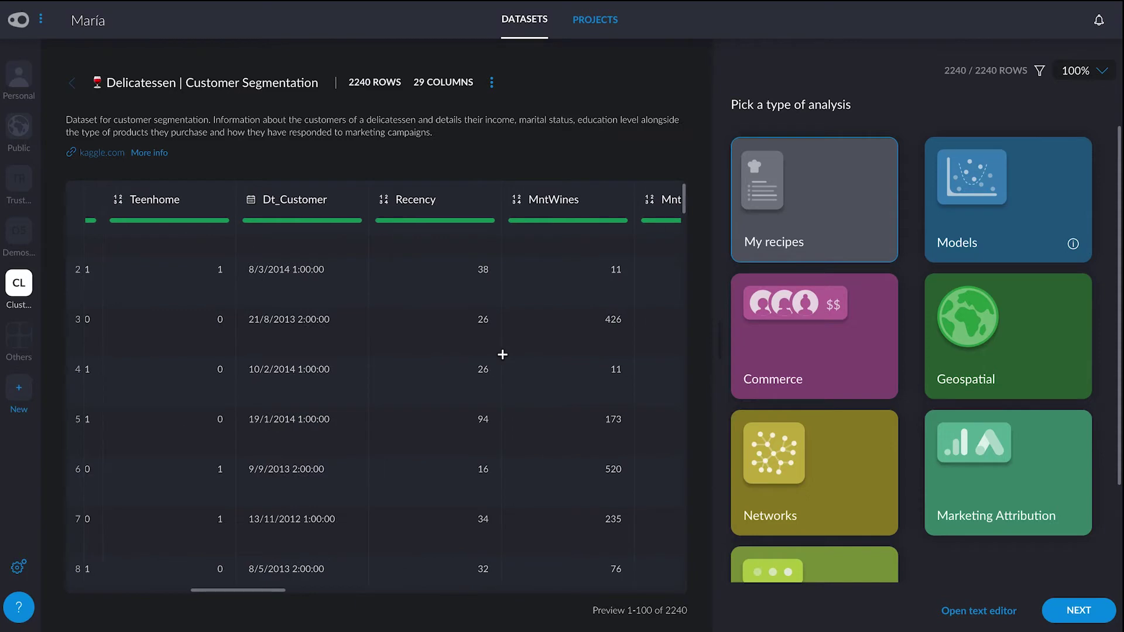
pyautogui.hscroll(2, 502, 354)
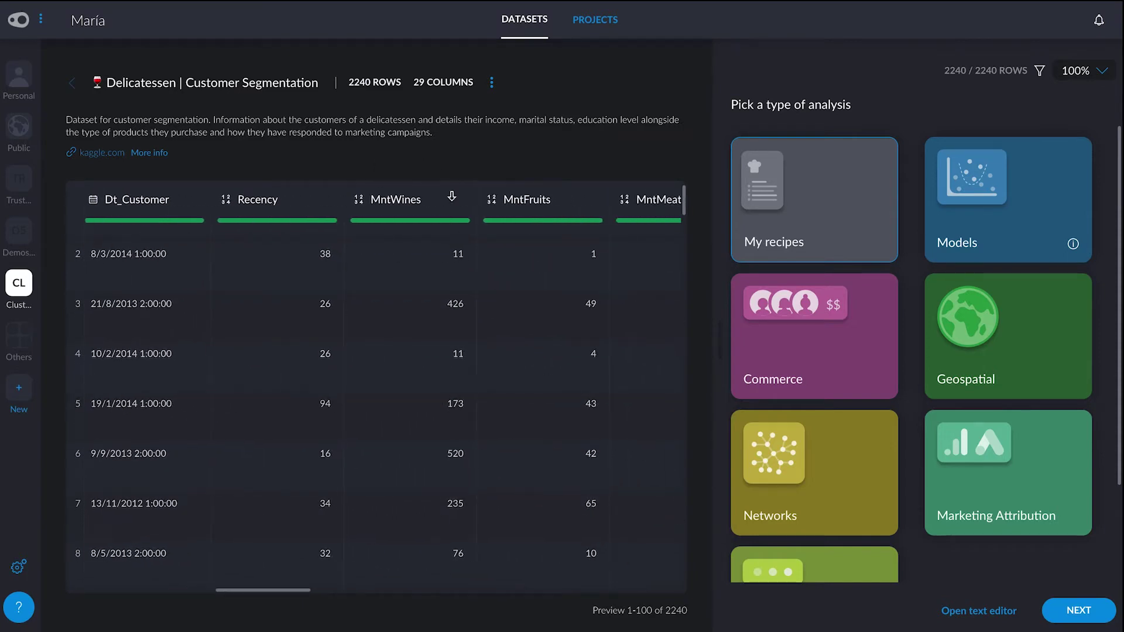
pyautogui.hscroll(2, 558, 224)
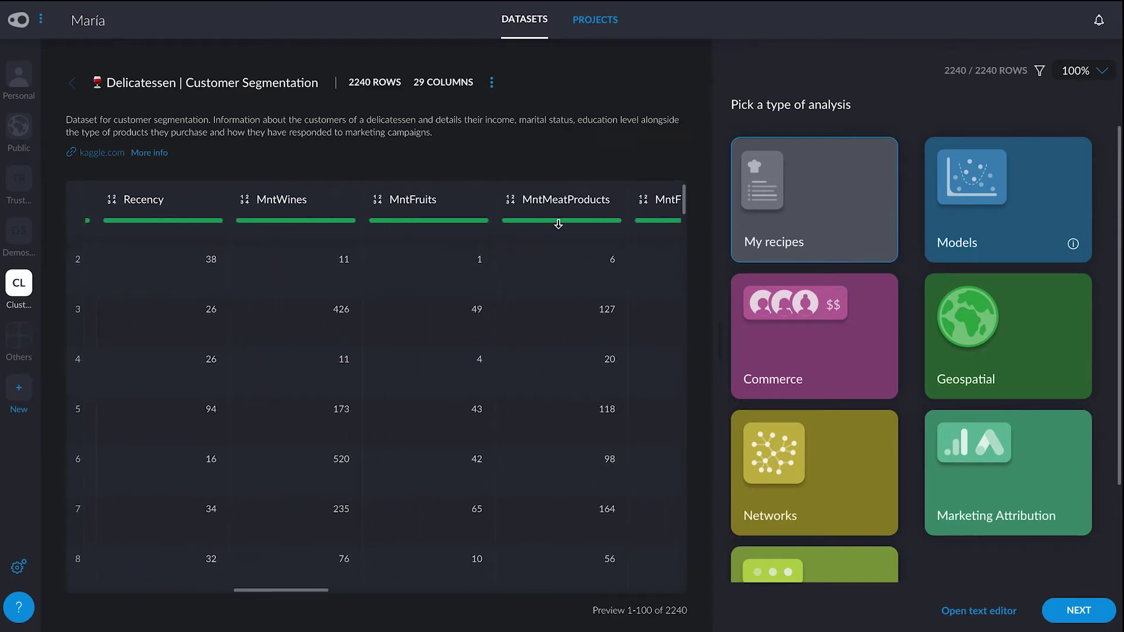
pyautogui.hscroll(2, 558, 223)
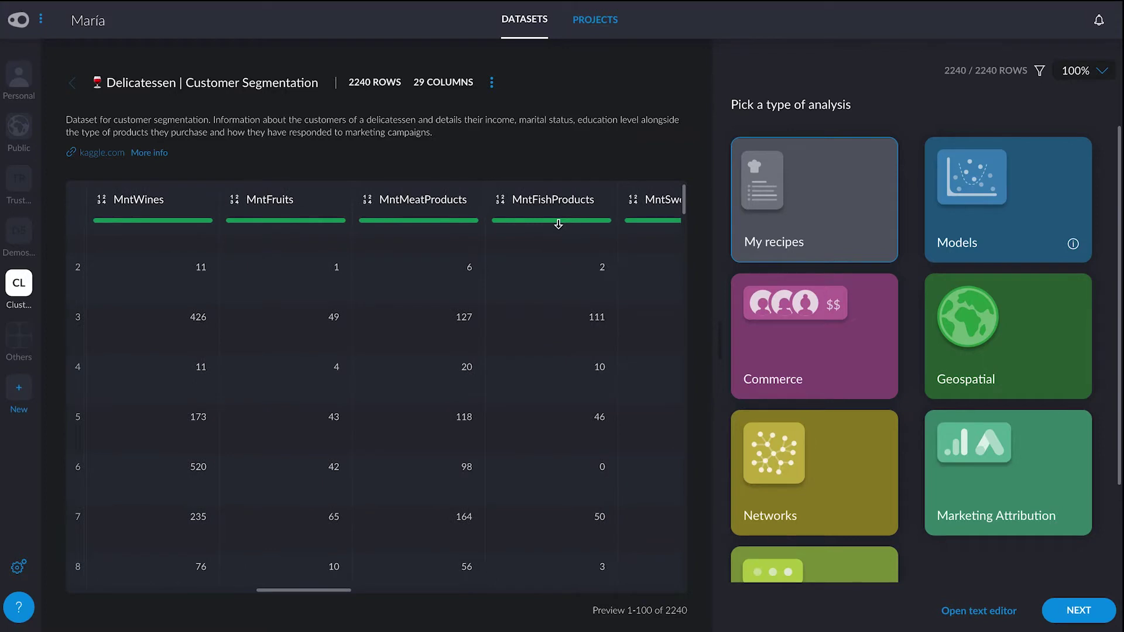
pyautogui.hscroll(-15, 457, 274)
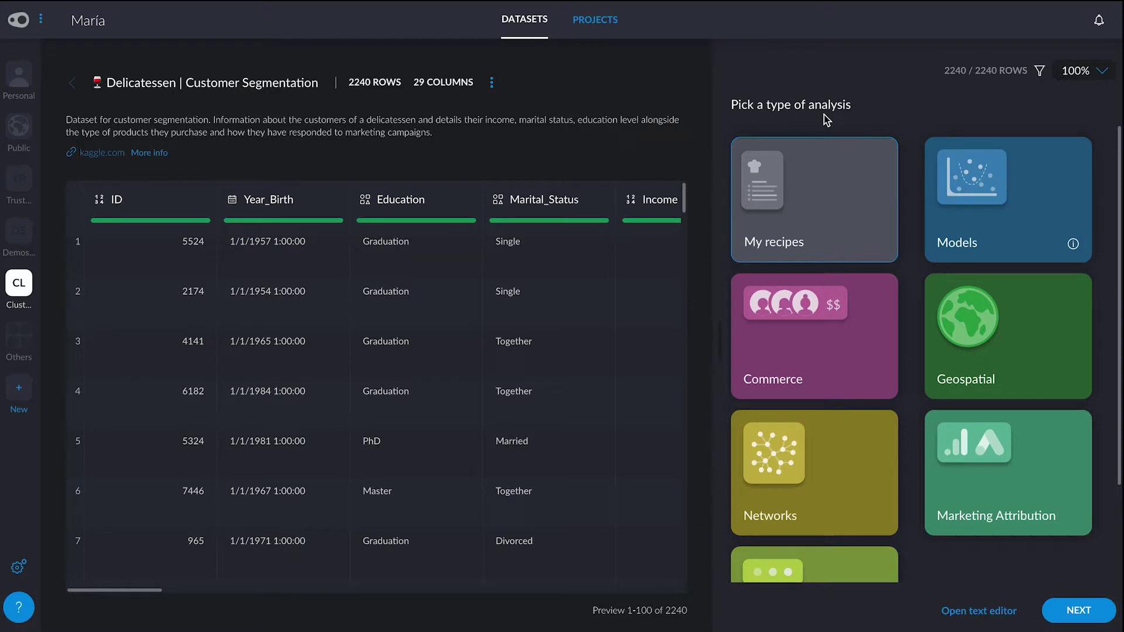
# Step: Start a Cluster model and add Income as its first factor
pyautogui.click(985, 210)
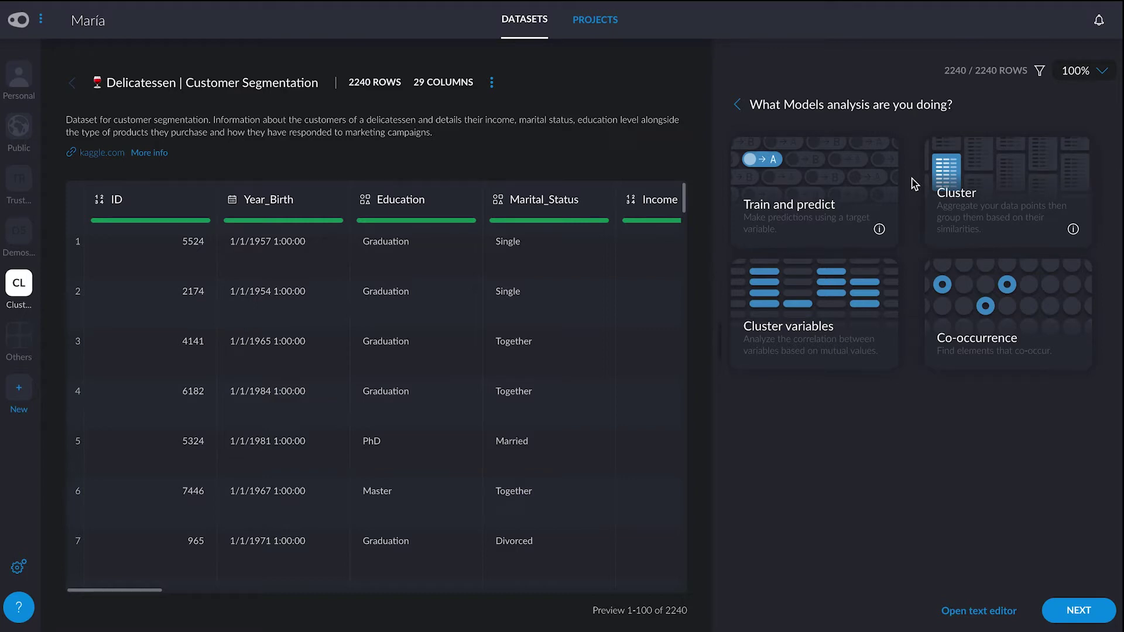
pyautogui.click(969, 189)
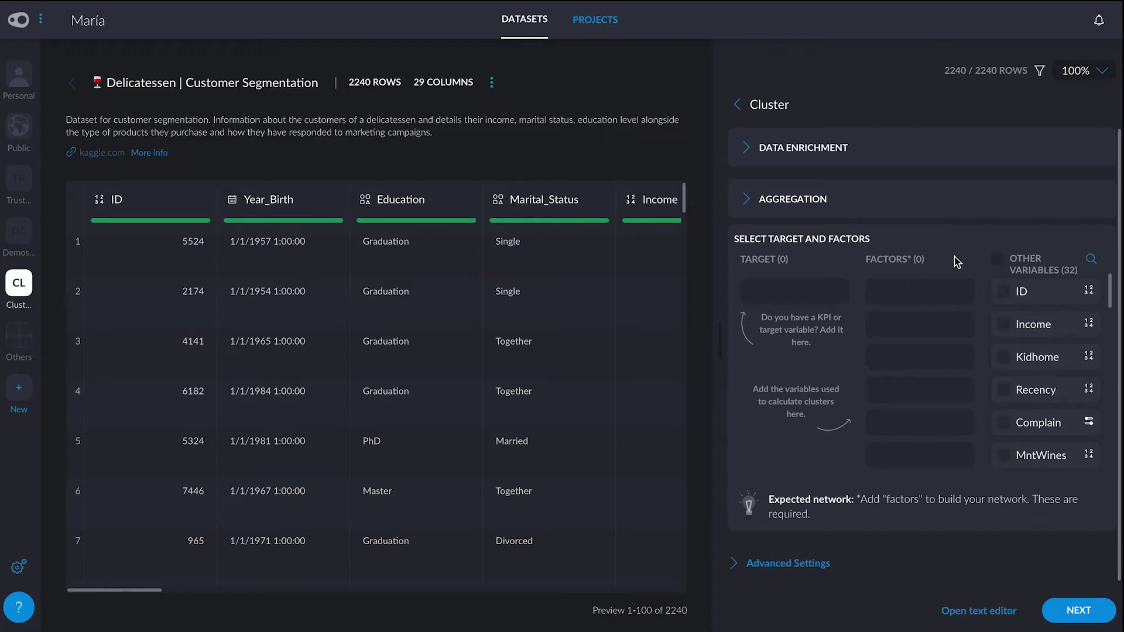
pyautogui.click(1003, 325)
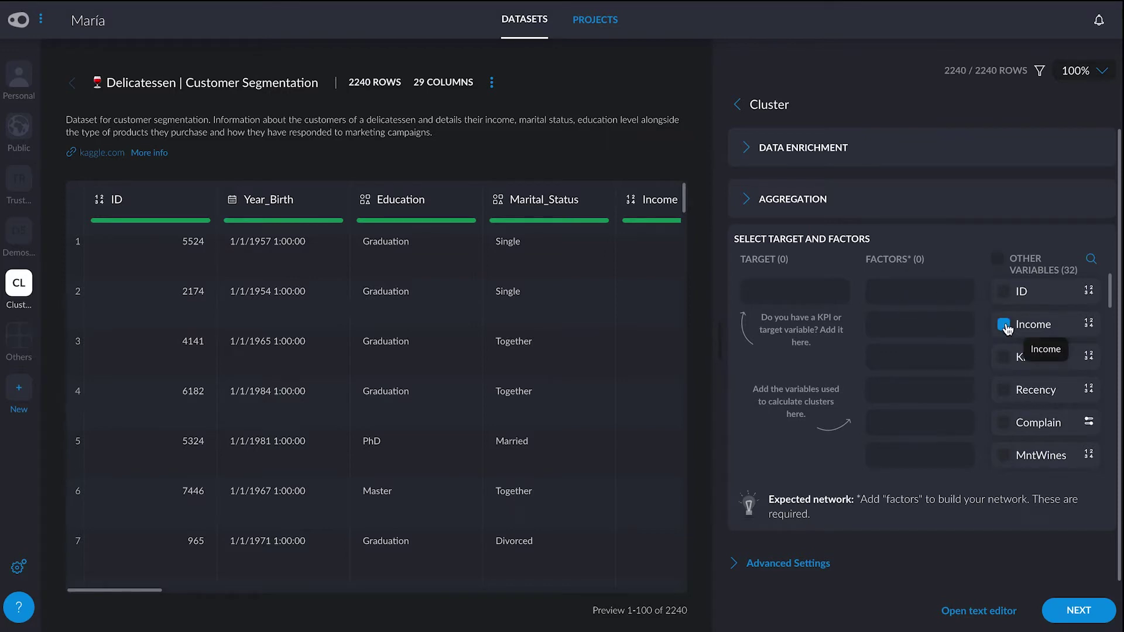
pyautogui.click(935, 291)
# Step: Add Kidhome and Recency as the remaining clustering factors
pyautogui.click(1003, 325)
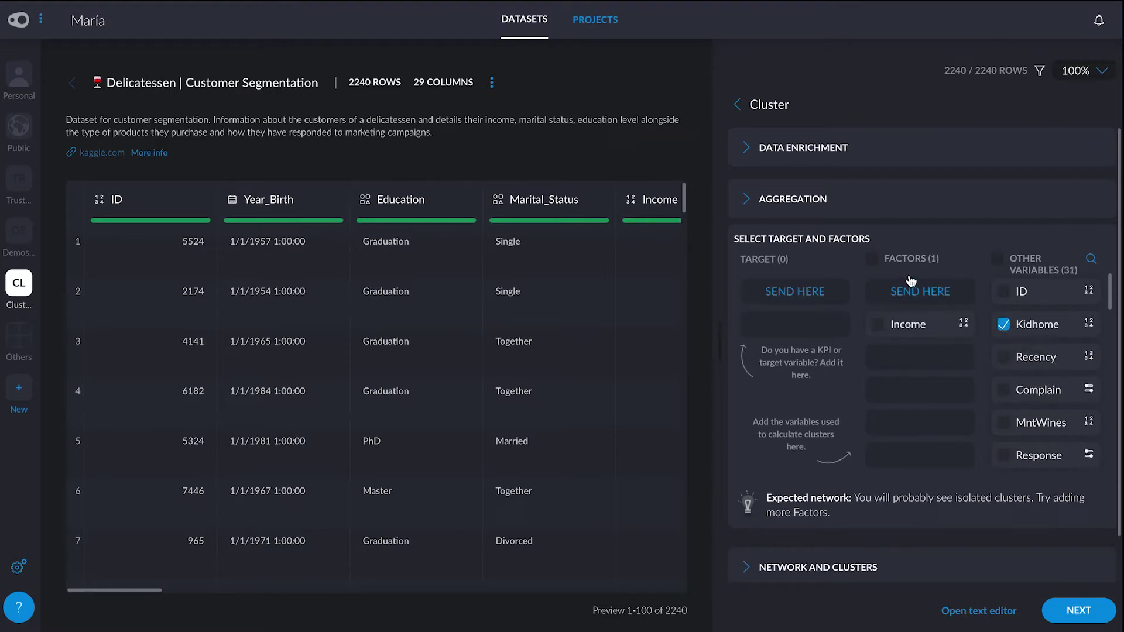
pyautogui.click(912, 285)
pyautogui.click(1004, 325)
pyautogui.click(914, 291)
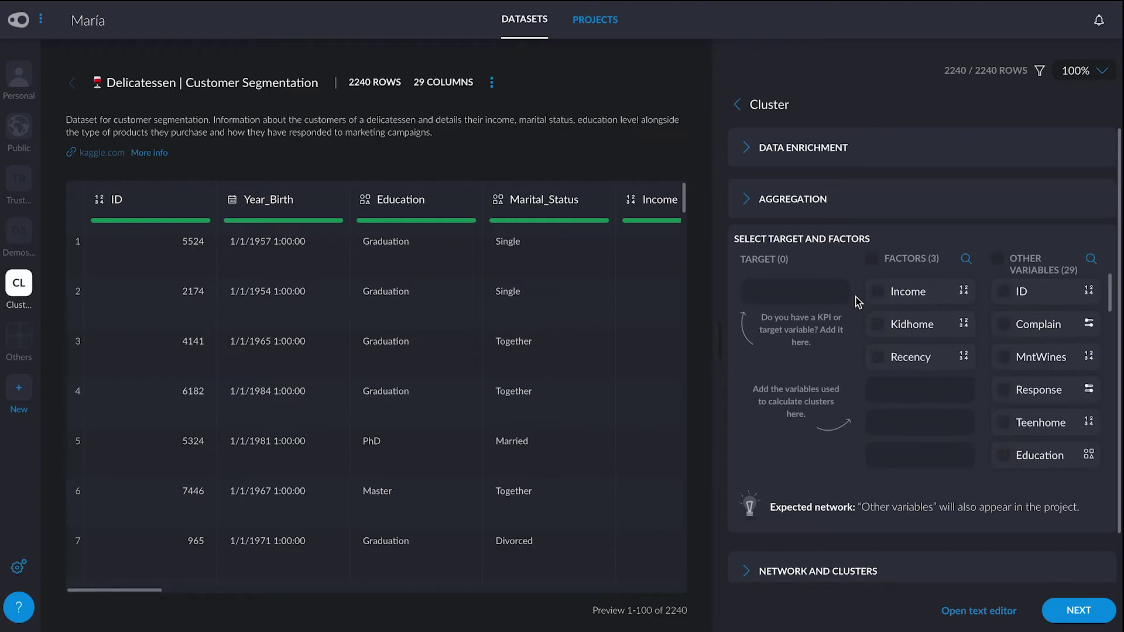
pyautogui.scroll(-1, 877, 430)
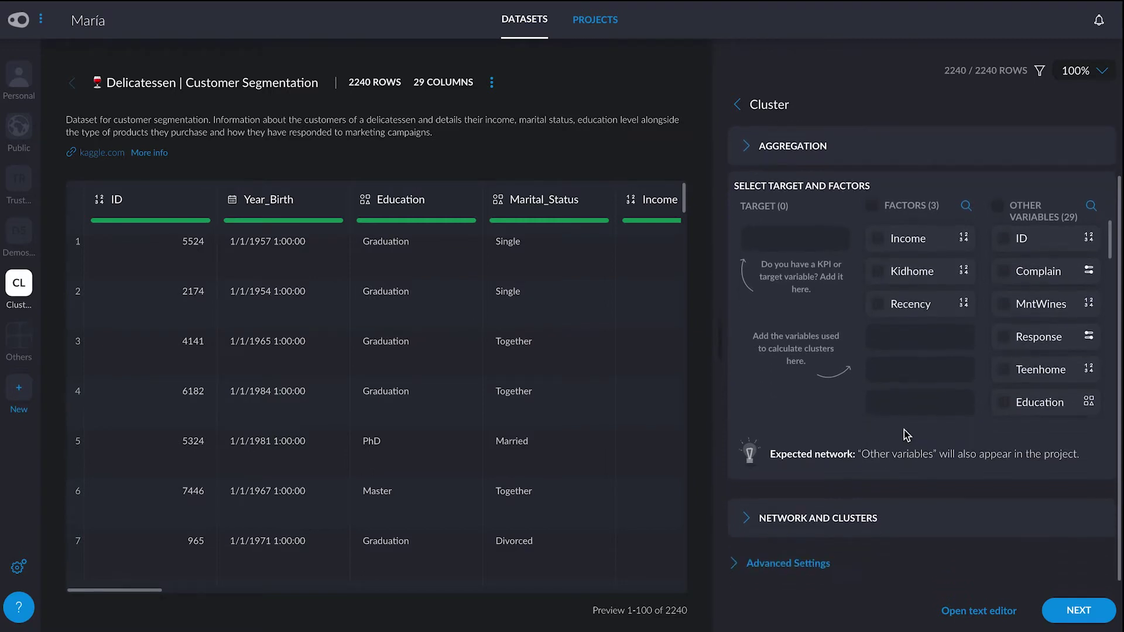
pyautogui.click(1072, 610)
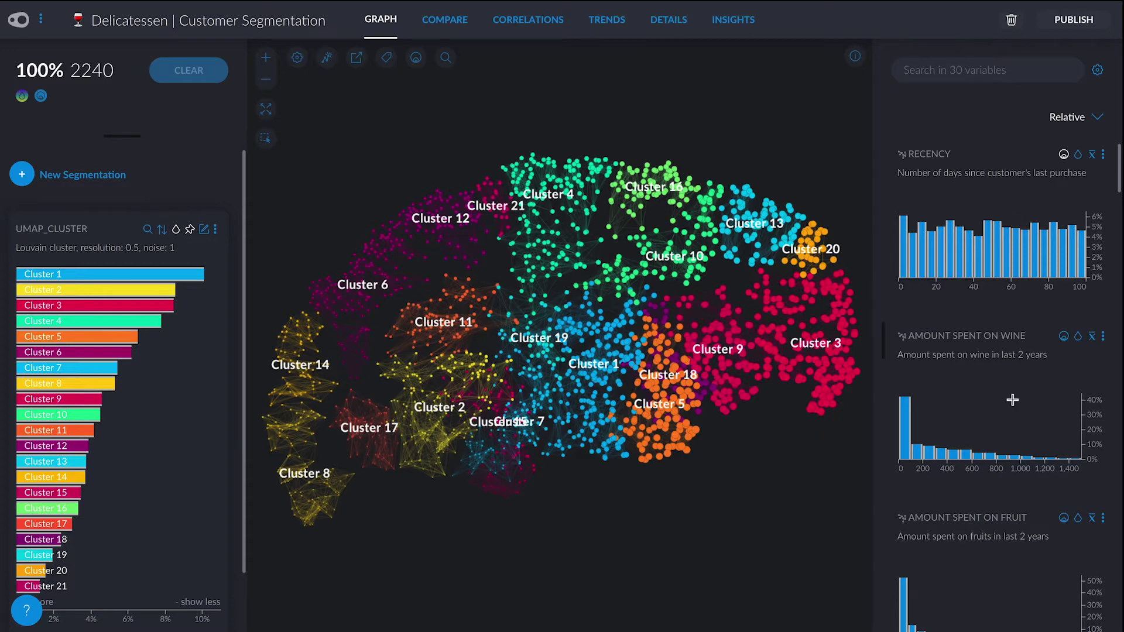
pyautogui.scroll(-1, 1013, 400)
pyautogui.scroll(1, 1014, 400)
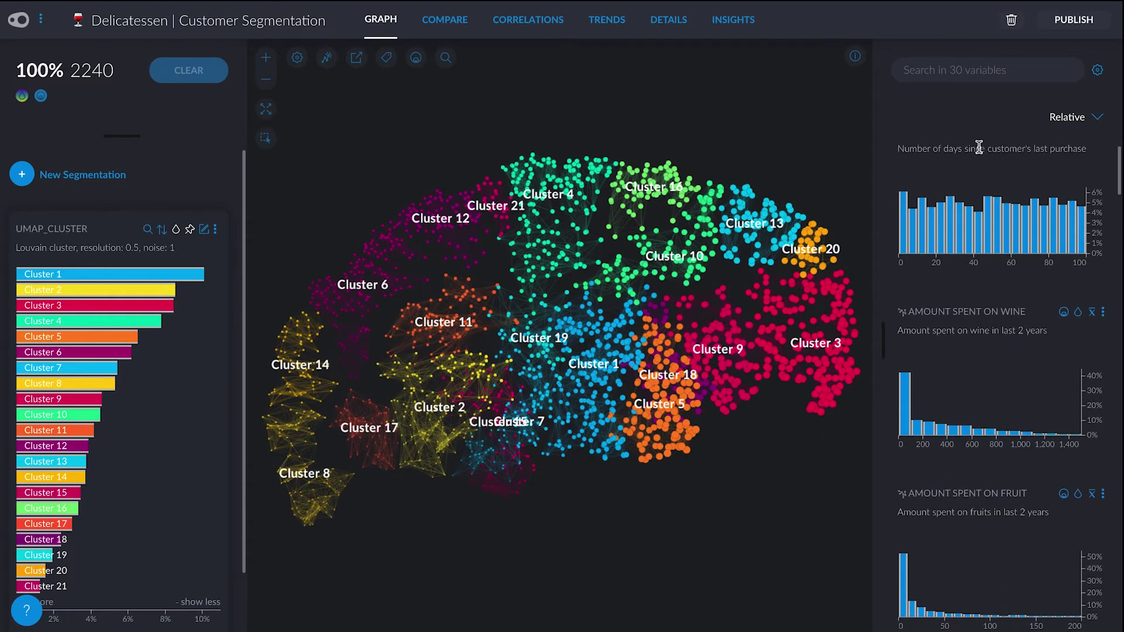
pyautogui.scroll(1, 998, 403)
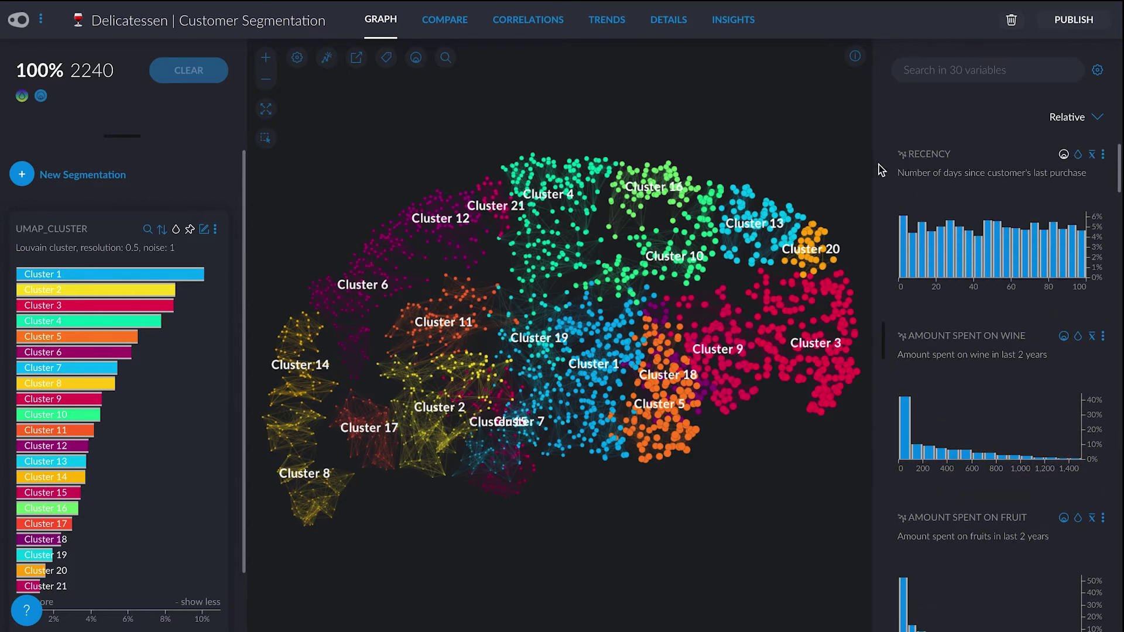
pyautogui.scroll(-1, 980, 407)
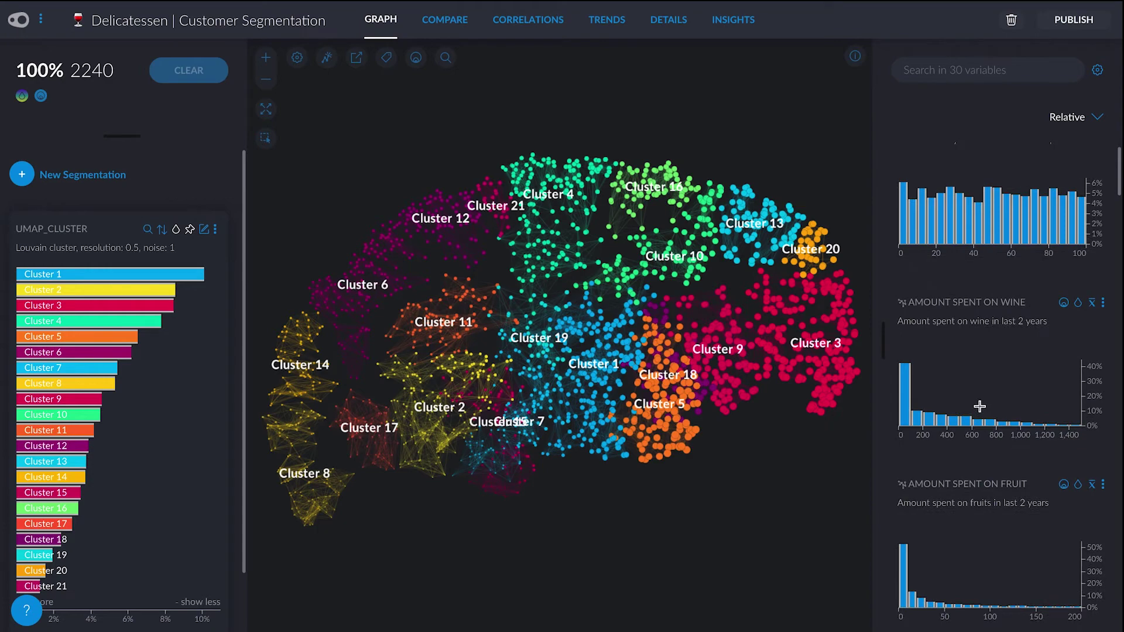
pyautogui.scroll(-20, 980, 407)
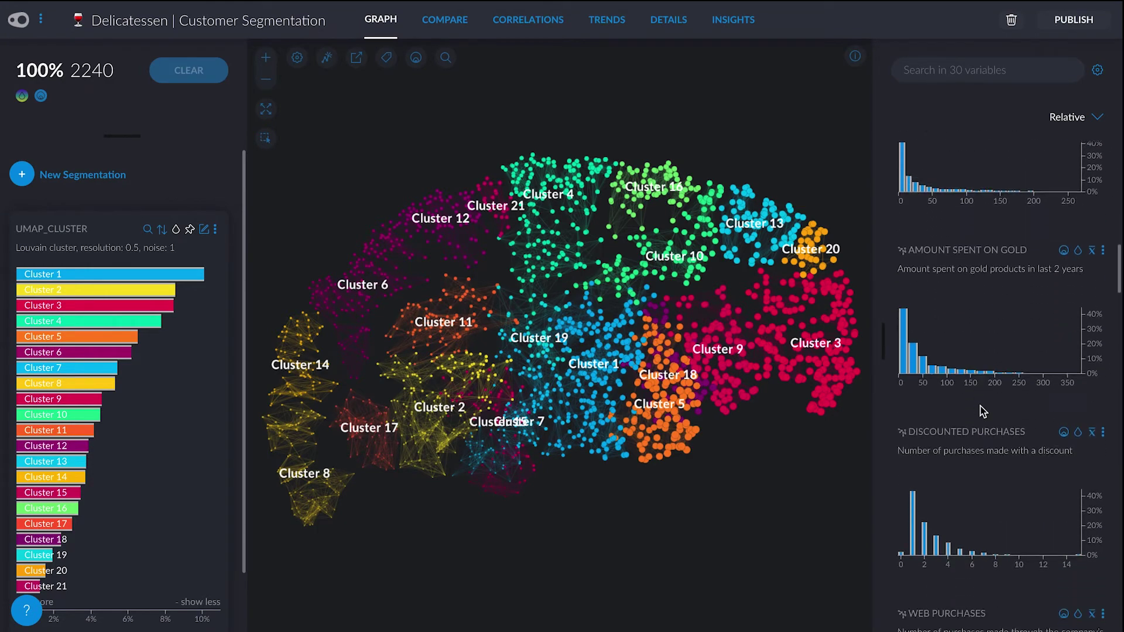
pyautogui.scroll(20, 983, 412)
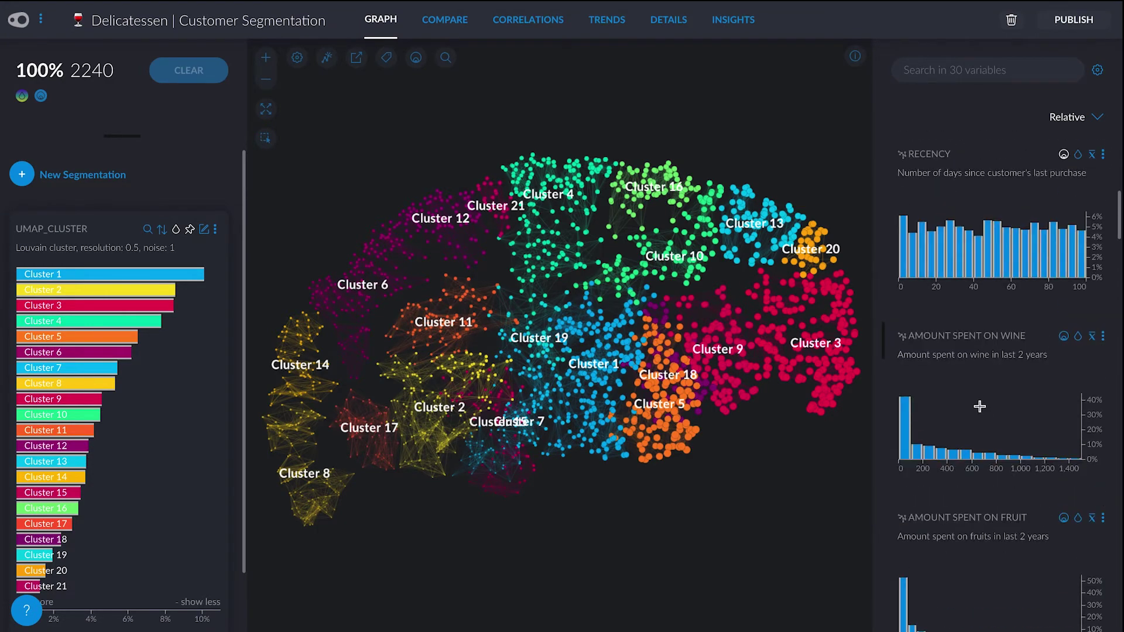
# Step: Select 429 to 1,494 on the Amount Spent on Wine histogram, keeping 660 customers
pyautogui.moveTo(1075, 399)
pyautogui.mouseDown()
pyautogui.moveTo(1098, 404)
pyautogui.moveTo(943, 397)
pyautogui.mouseUp()
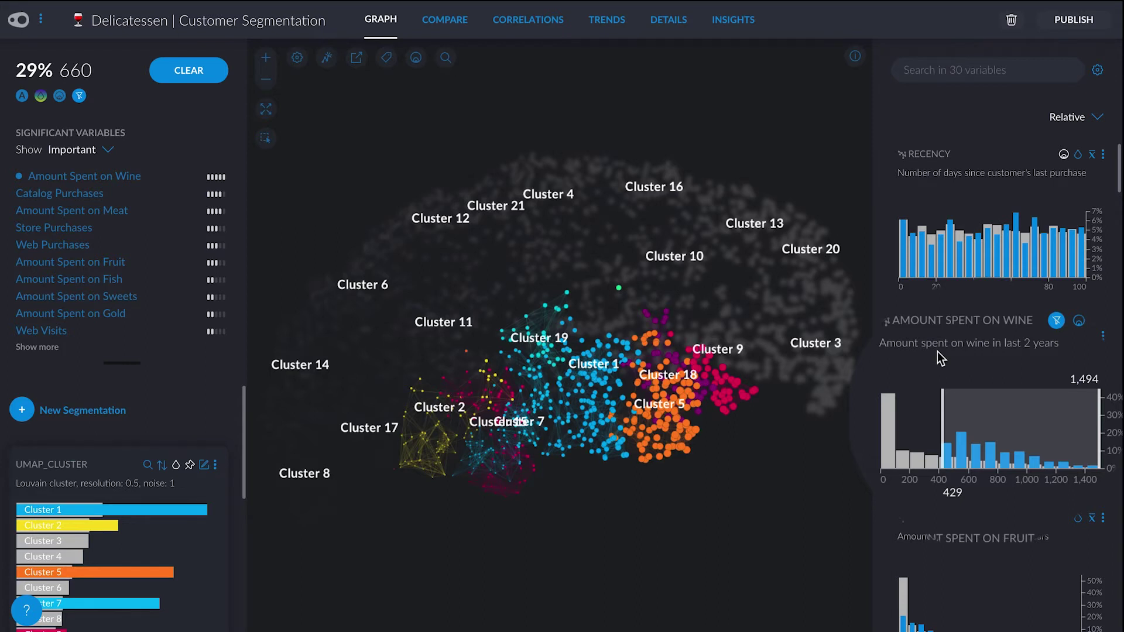
pyautogui.scroll(-2, 940, 410)
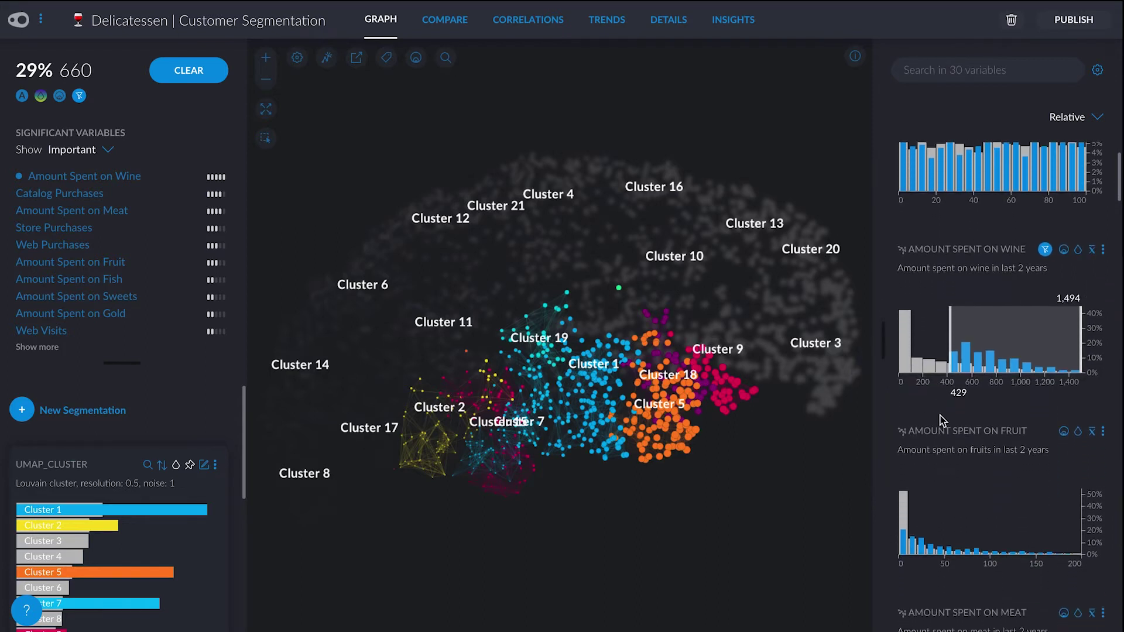
pyautogui.scroll(-10, 955, 460)
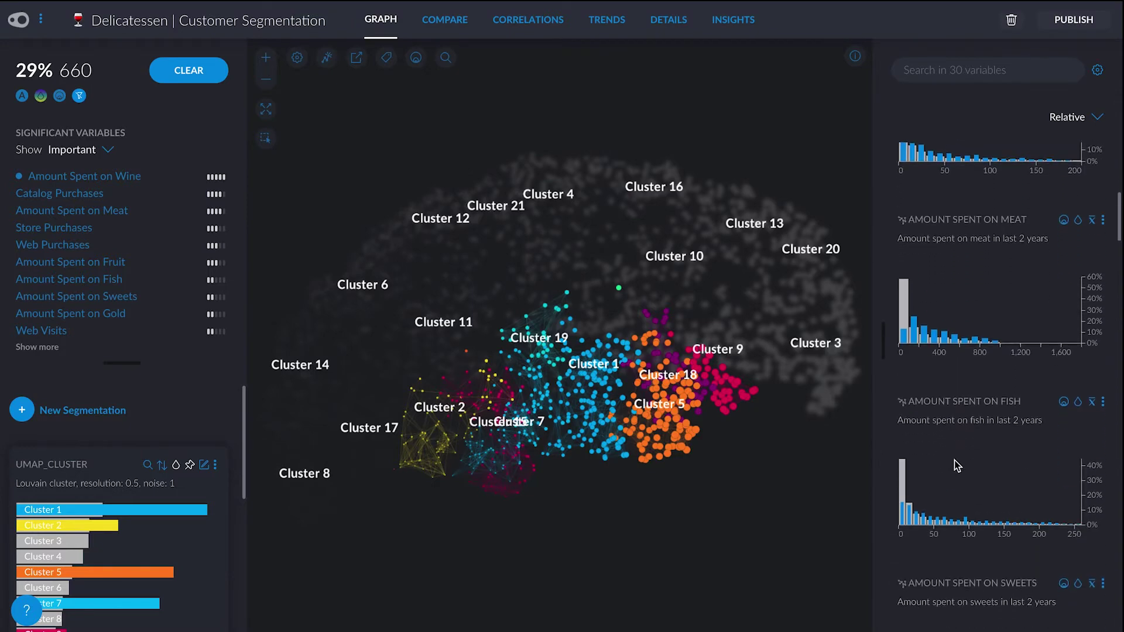
pyautogui.scroll(-15, 954, 460)
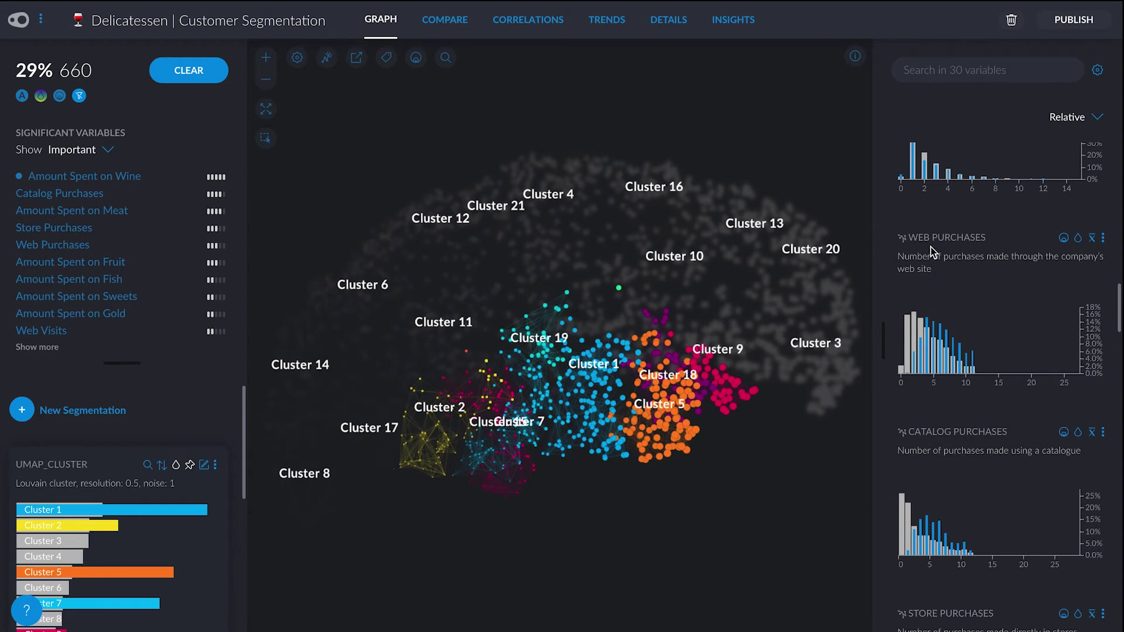
pyautogui.scroll(-3, 970, 491)
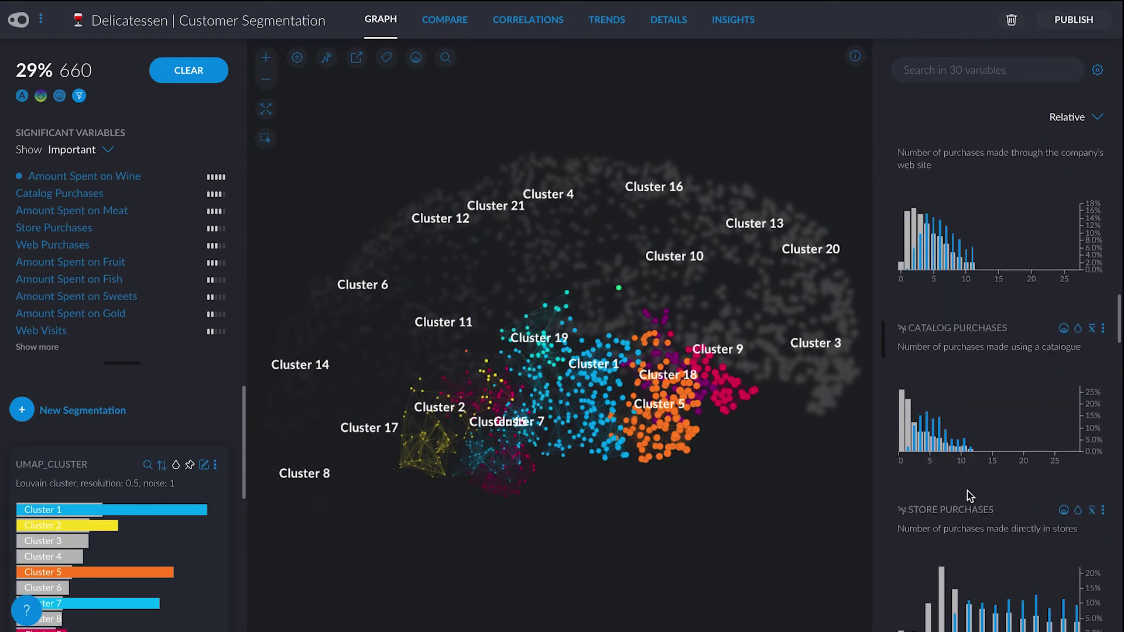
pyautogui.scroll(-5, 967, 491)
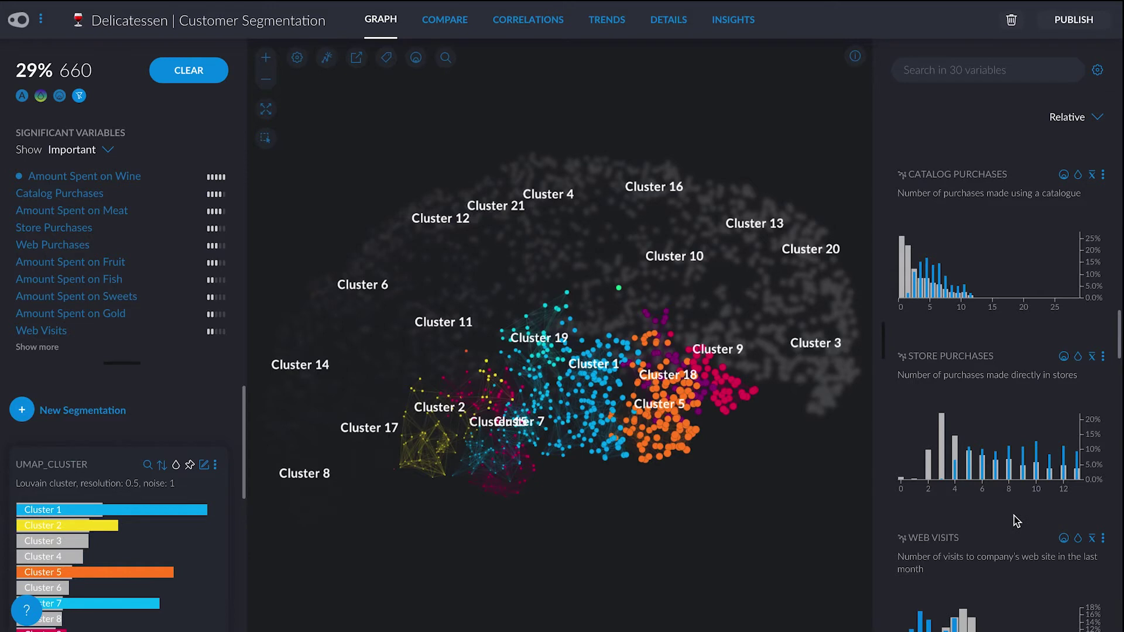
pyautogui.scroll(-3, 1015, 515)
pyautogui.scroll(-5, 1015, 516)
pyautogui.moveTo(1005, 416)
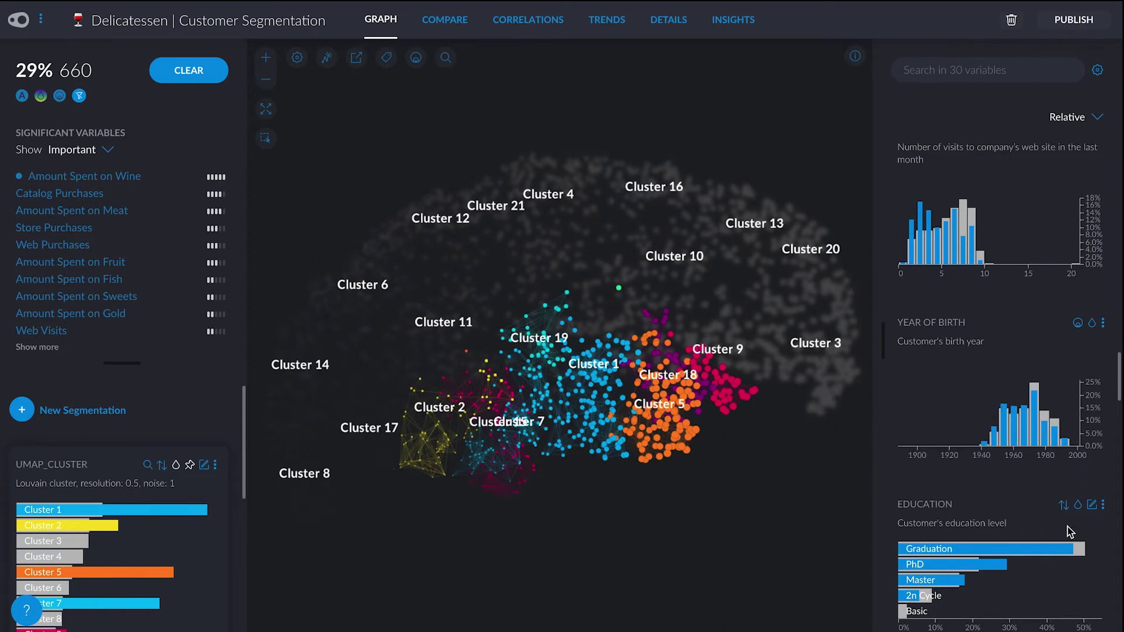
pyautogui.scroll(-3, 1067, 526)
pyautogui.moveTo(970, 413)
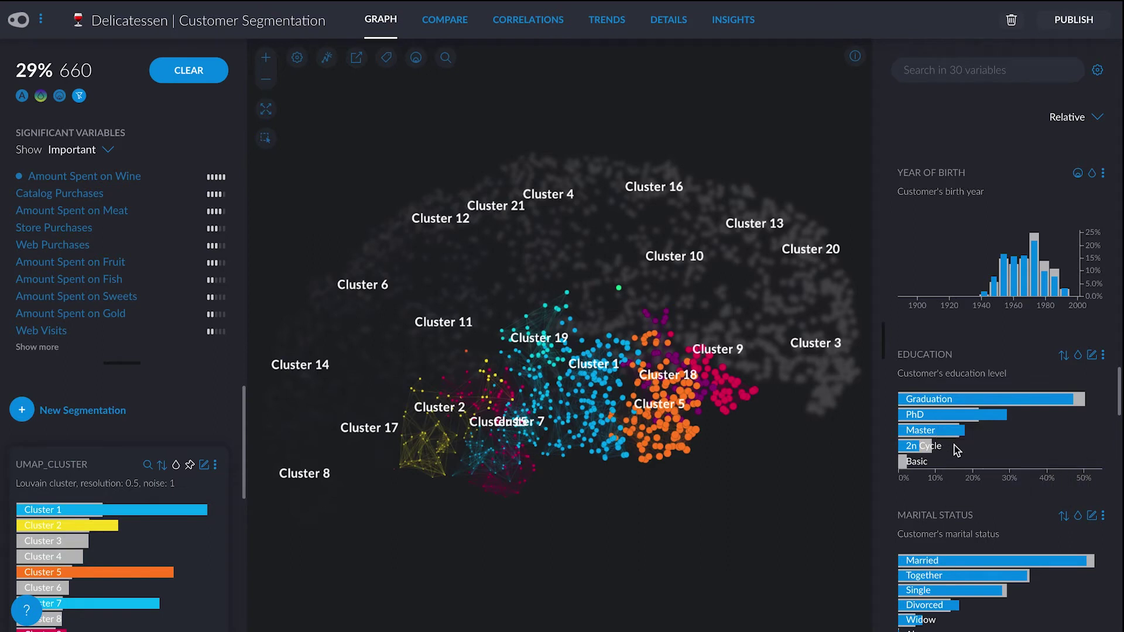
pyautogui.scroll(-3, 1026, 505)
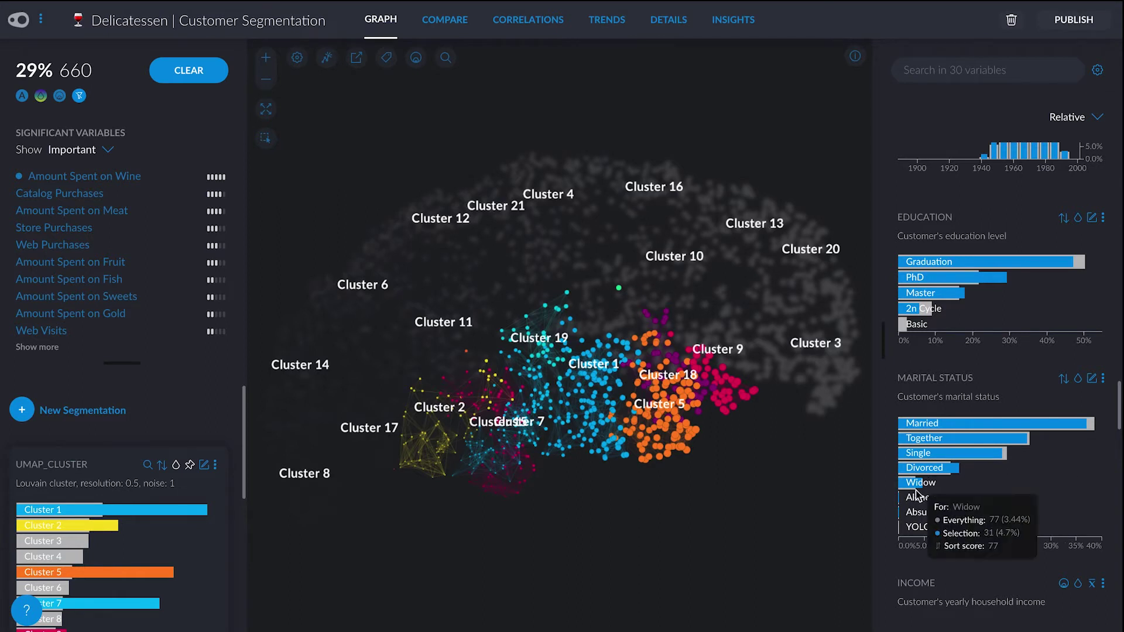
pyautogui.moveTo(928, 486)
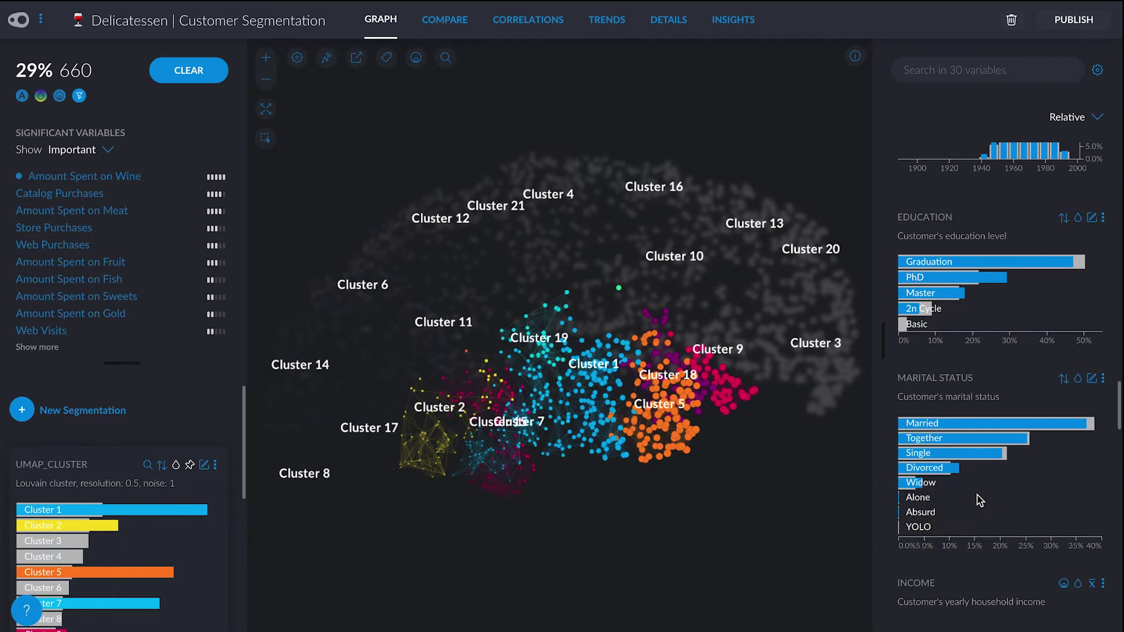
pyautogui.scroll(-5, 978, 494)
pyautogui.scroll(-2, 978, 495)
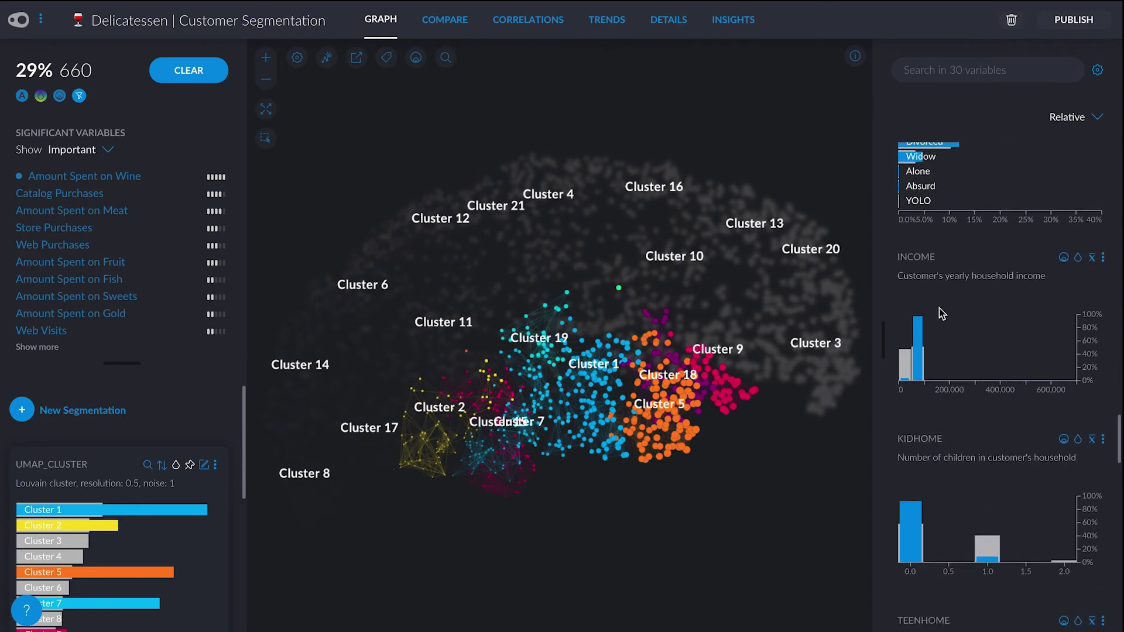
pyautogui.scroll(-3, 939, 452)
pyautogui.moveTo(921, 368)
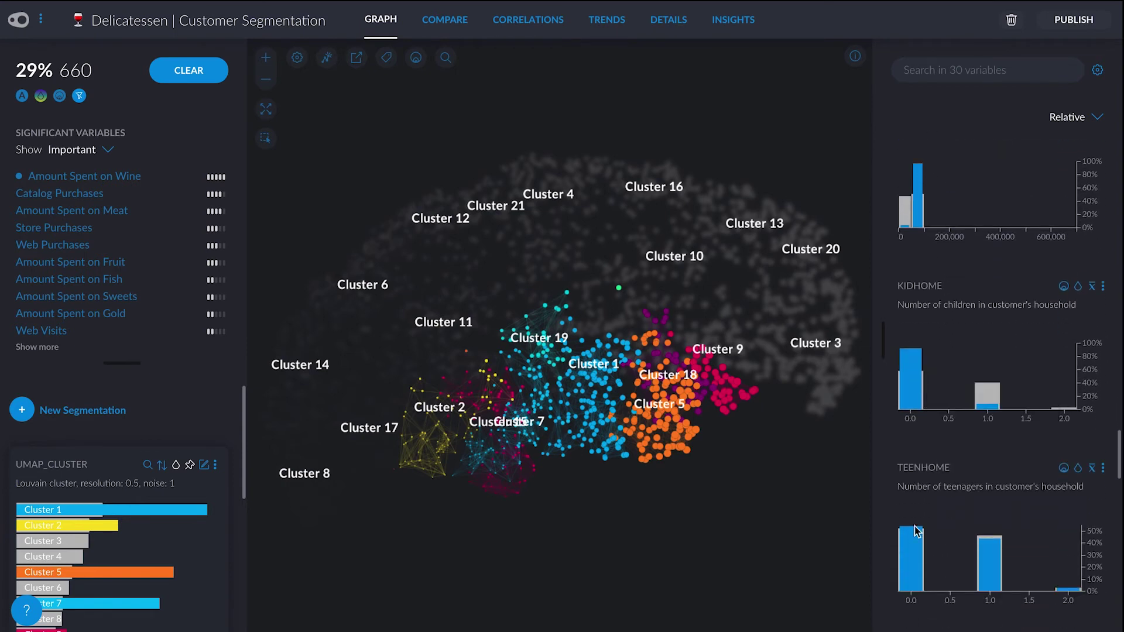
pyautogui.scroll(-1, 926, 545)
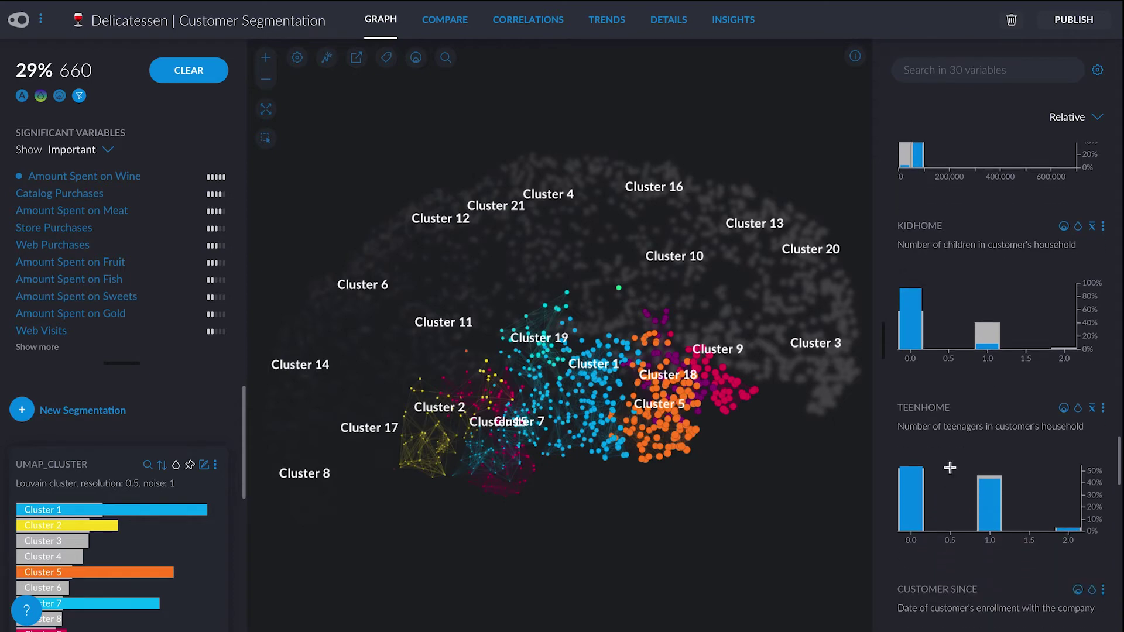
pyautogui.scroll(-3, 949, 469)
pyautogui.scroll(8, 952, 473)
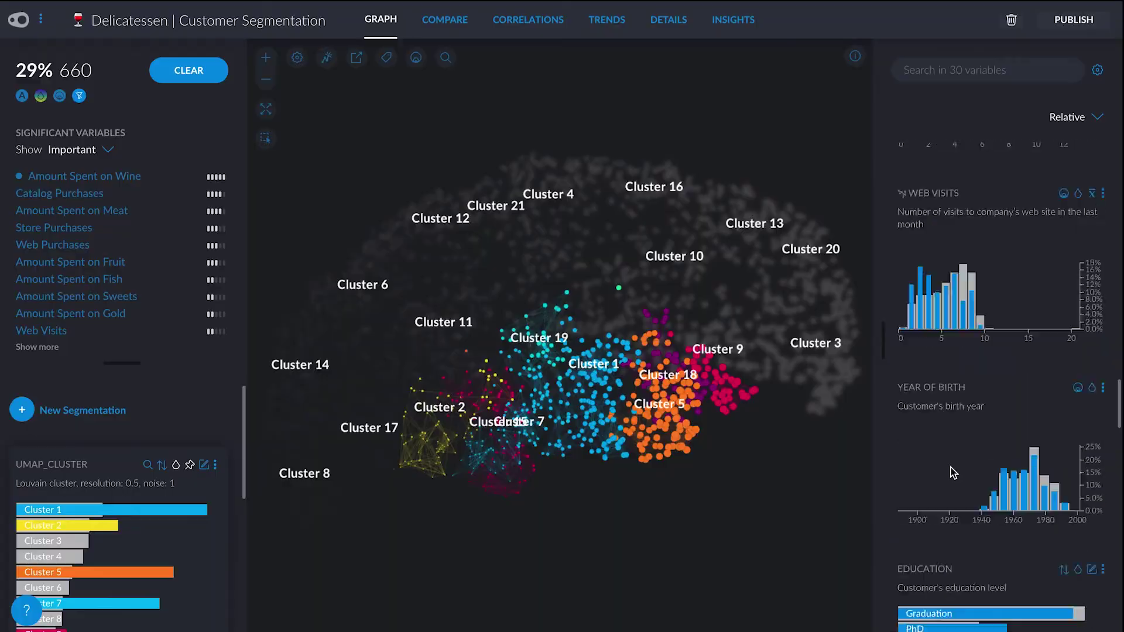